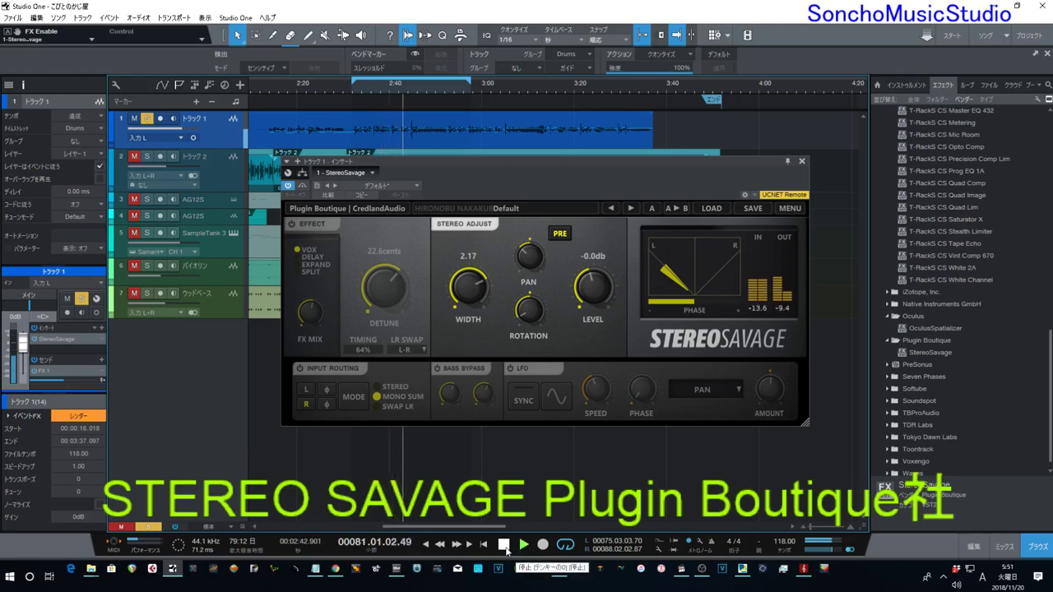
# - Stop playback, turn on StereoSavage's Effect section and lower Detune to about 0.3 cents
pyautogui.click(504, 545)
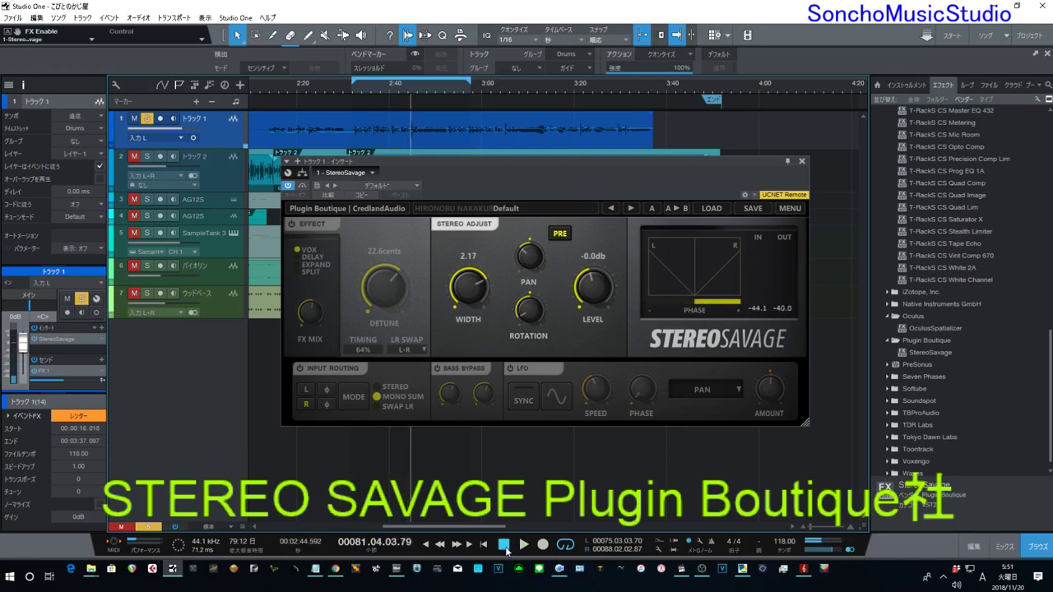
pyautogui.click(316, 224)
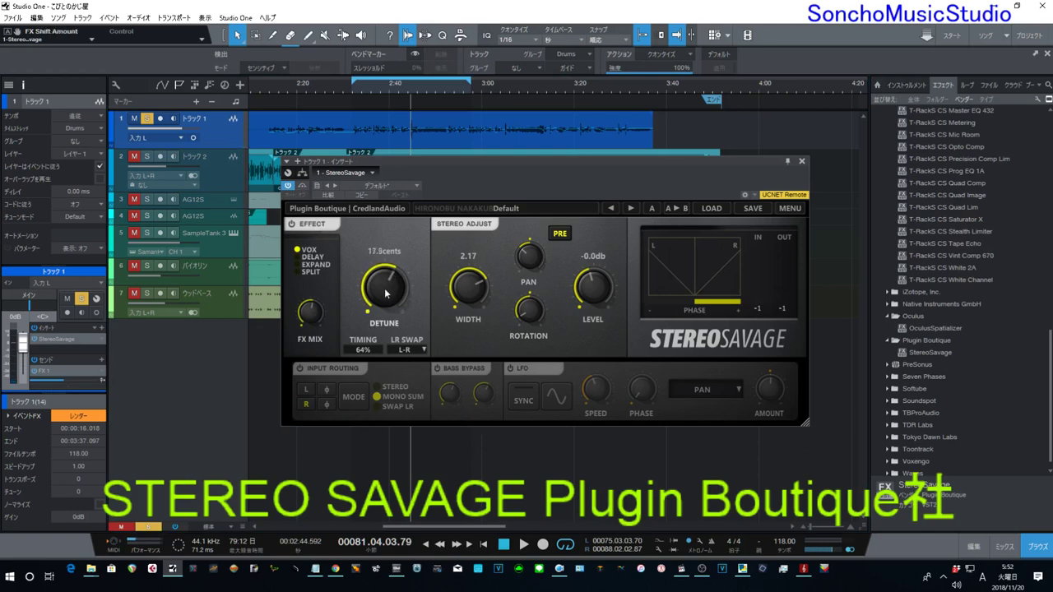
pyautogui.moveTo(388, 348); pyautogui.dragTo(393, 373)
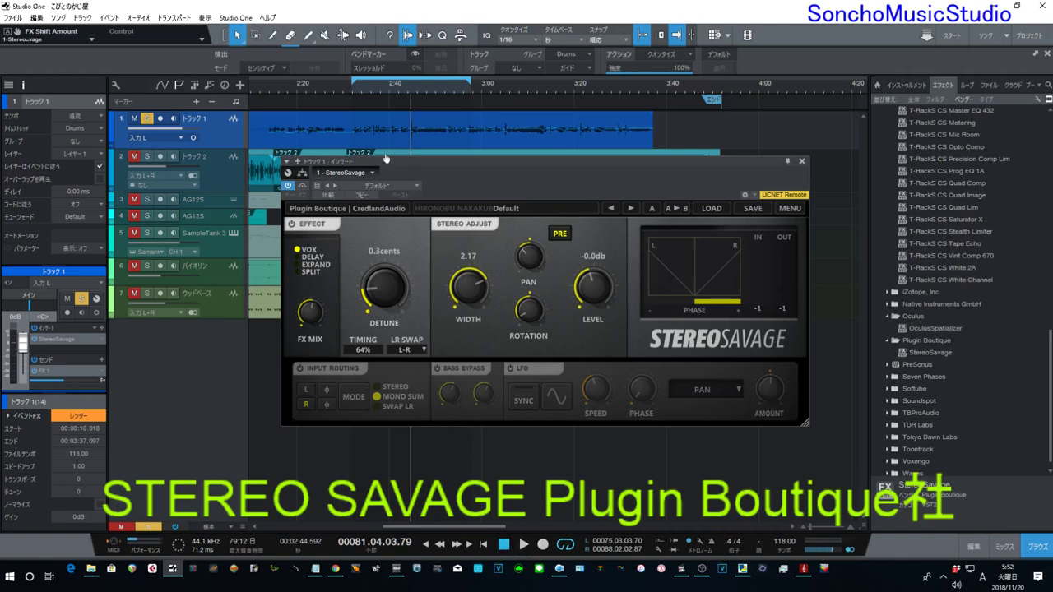
# - Play the song from about bar 76, raise Detune to about 12.7 cents while listening, and stop playback
pyautogui.click(358, 86)
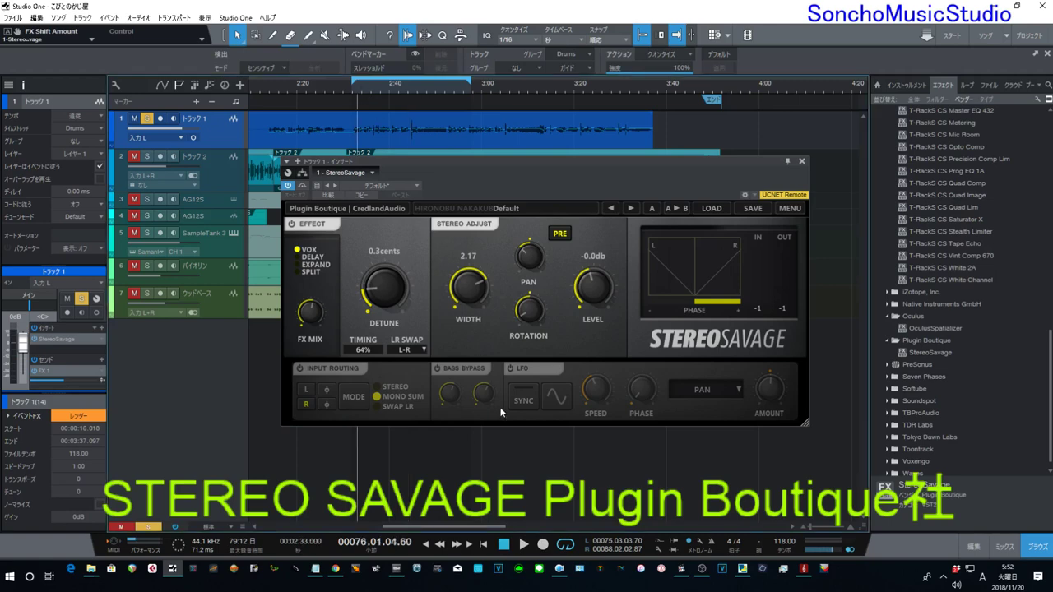
pyautogui.click(523, 544)
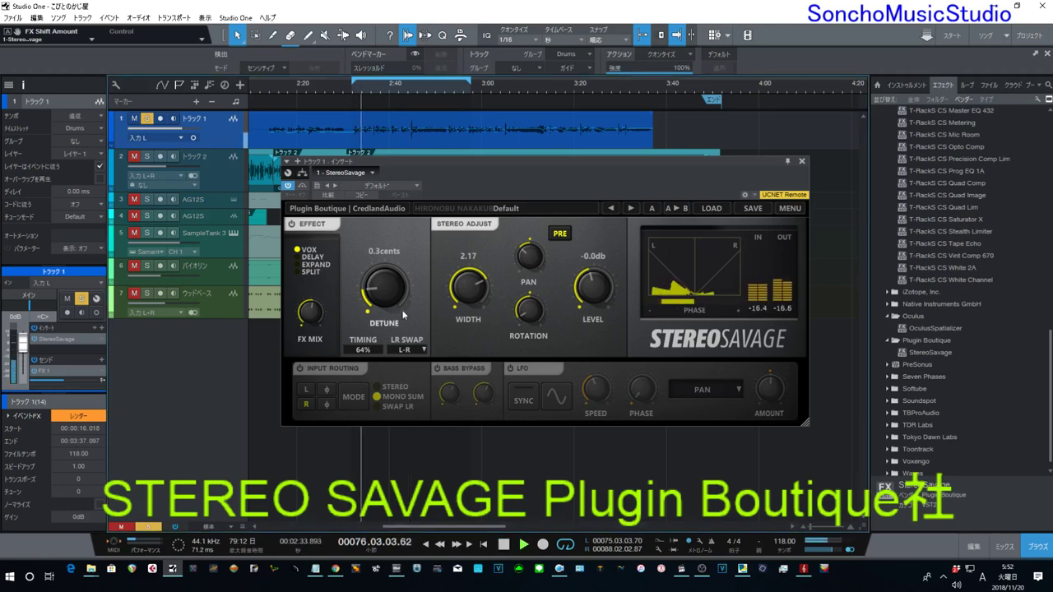
pyautogui.moveTo(379, 290); pyautogui.dragTo(395, 231)
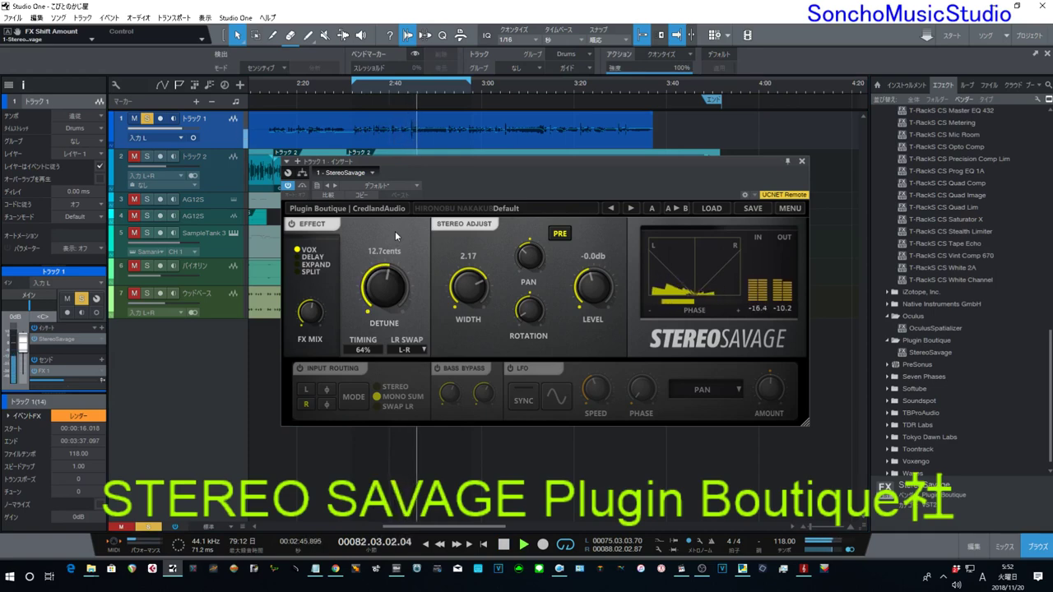
pyautogui.click(504, 545)
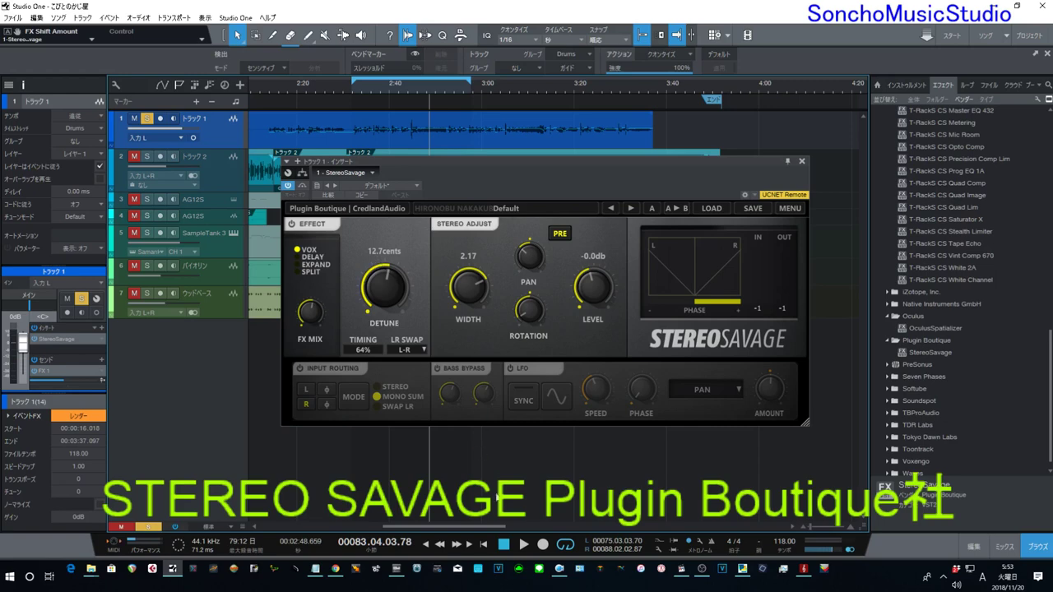
# - Resume playback, sweep Detune up to about 50 cents for comparison, and bring it down to about 3.7 cents
pyautogui.click(522, 546)
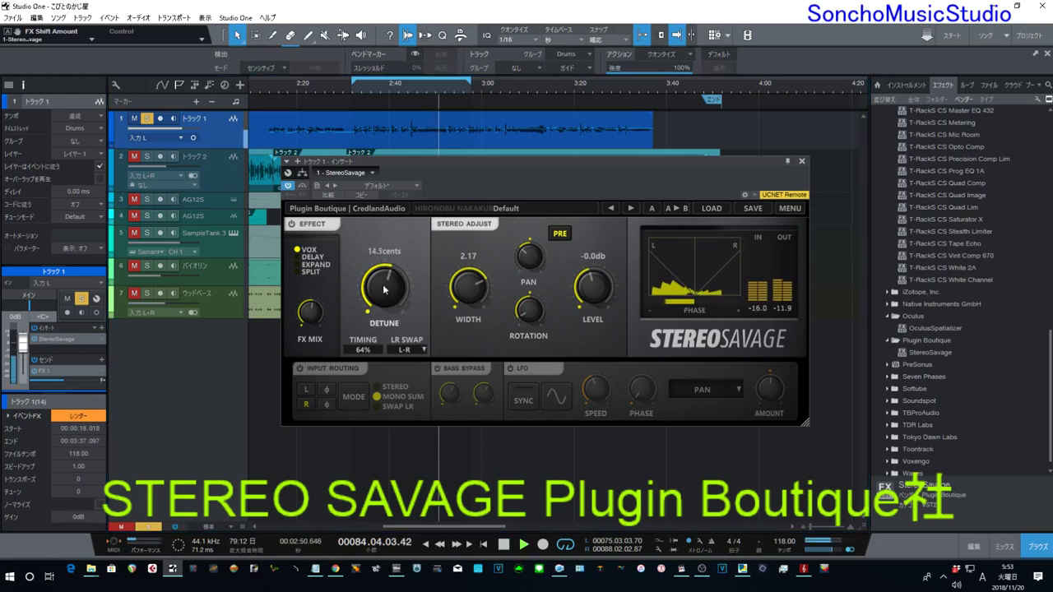
pyautogui.moveTo(390, 302); pyautogui.dragTo(395, 250)
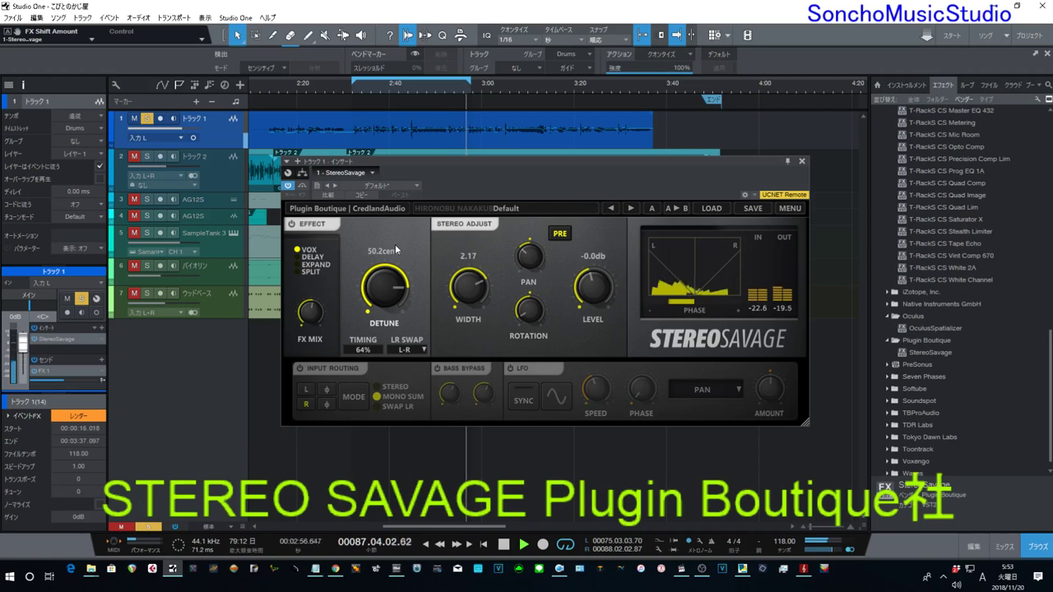
pyautogui.moveTo(396, 250); pyautogui.dragTo(385, 300)
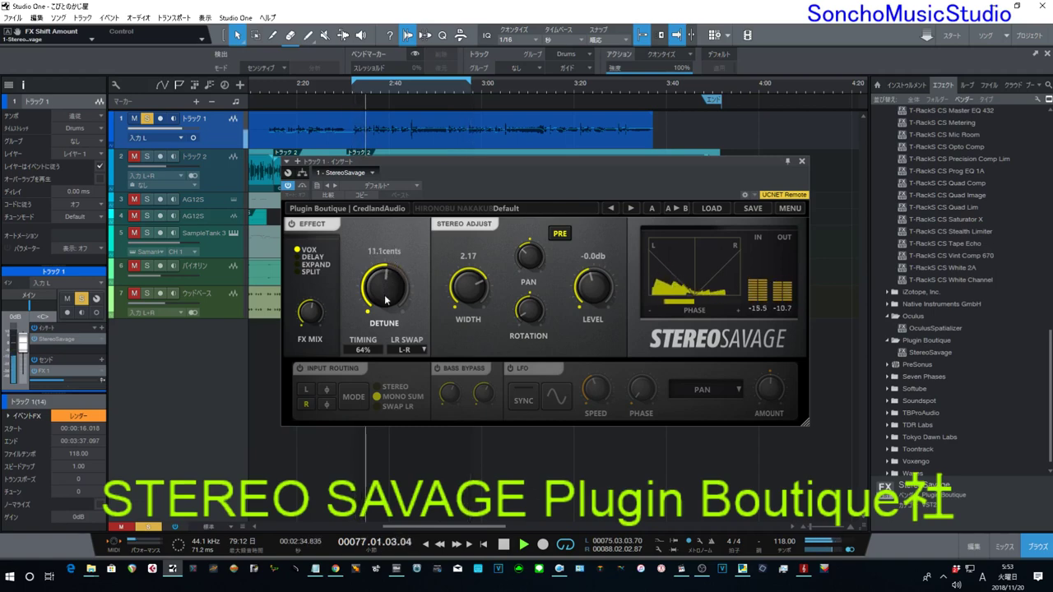
pyautogui.moveTo(385, 299); pyautogui.dragTo(390, 328)
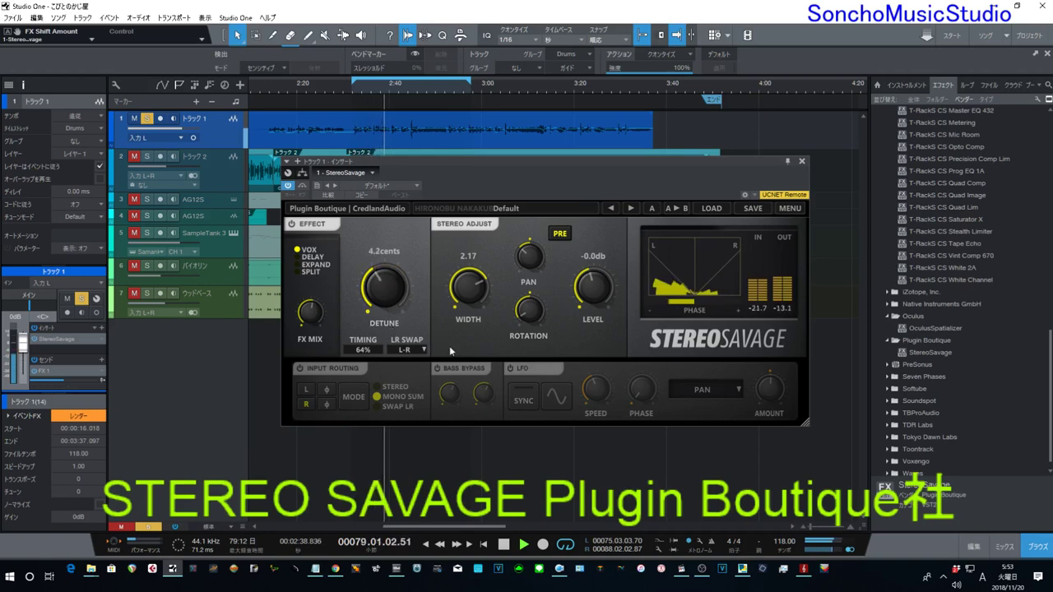
pyautogui.moveTo(386, 293); pyautogui.dragTo(386, 299)
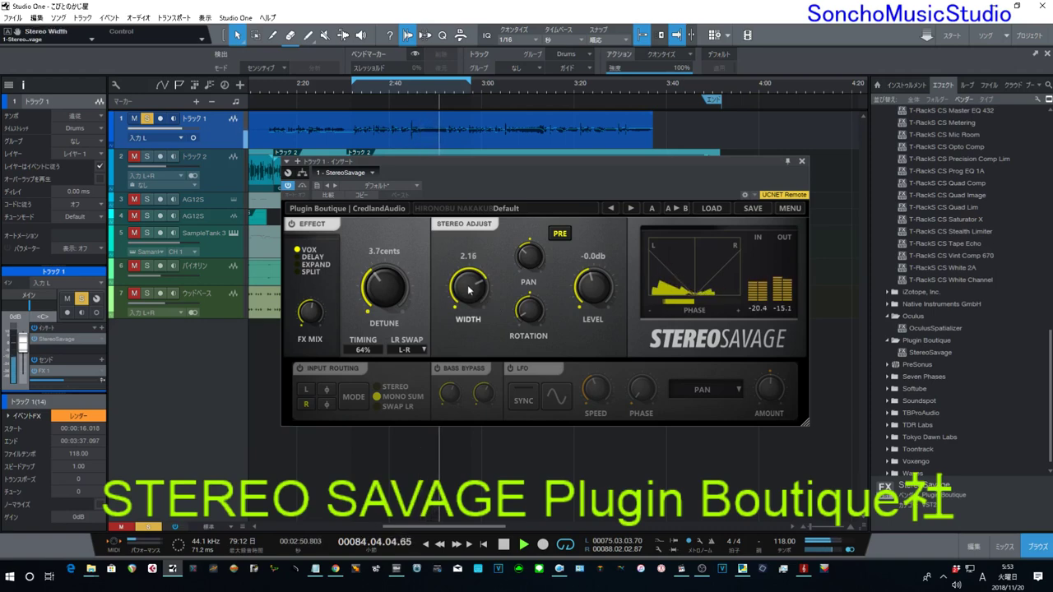
# - In the Stereo Adjust section, set Width to about 2.84, adjust Pan, and raise Level to about 4.4 dB
pyautogui.moveTo(469, 290); pyautogui.dragTo(501, 276)
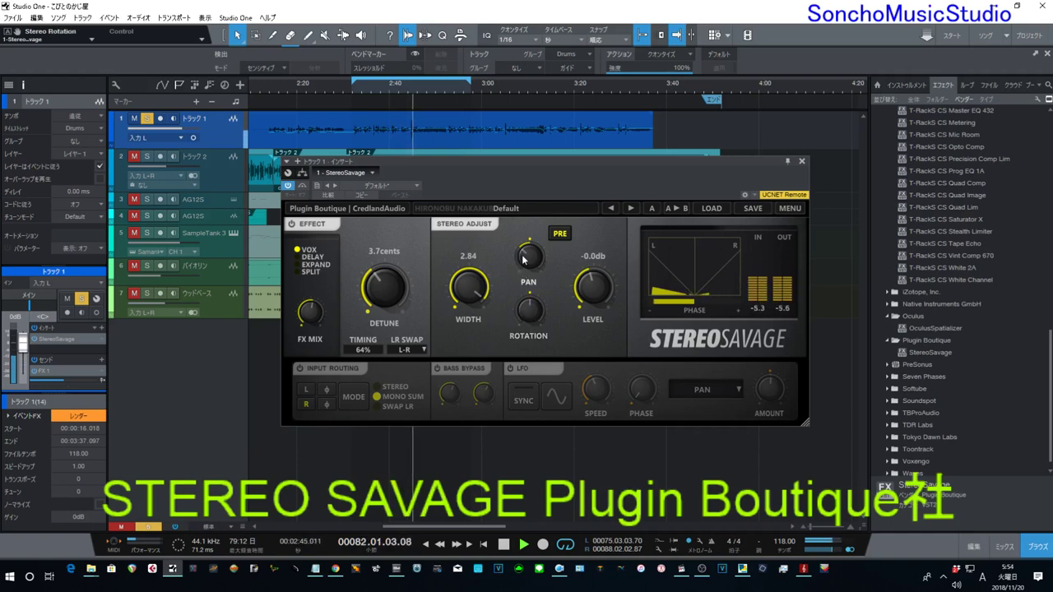
pyautogui.moveTo(525, 254); pyautogui.dragTo(532, 225)
pyautogui.moveTo(594, 295); pyautogui.dragTo(594, 276)
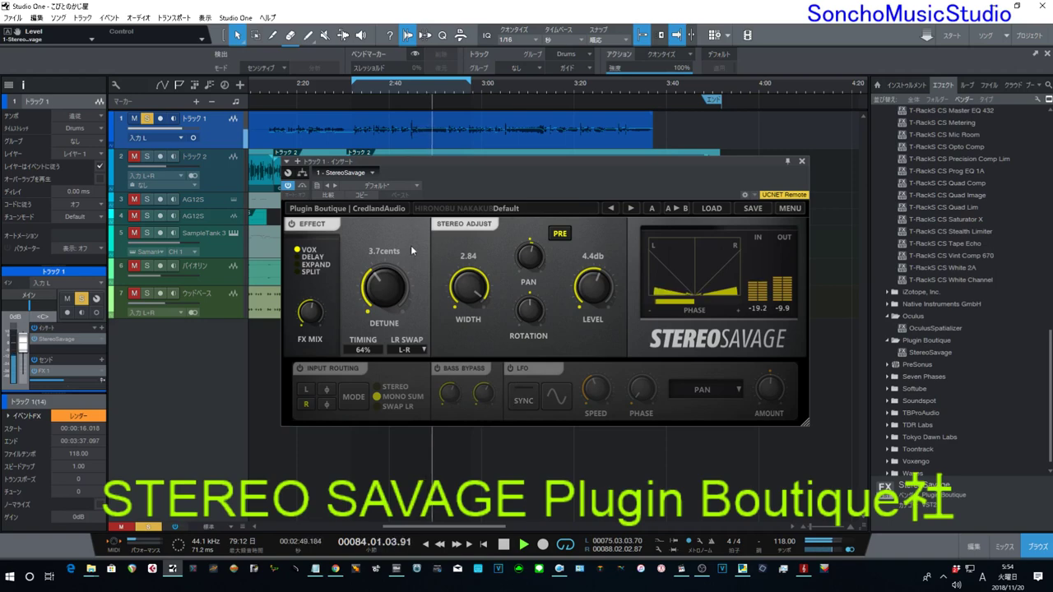
# - Replay the song from about bar 77, turn on Bass Bypass, and adjust its frequency and gain
pyautogui.click(372, 86)
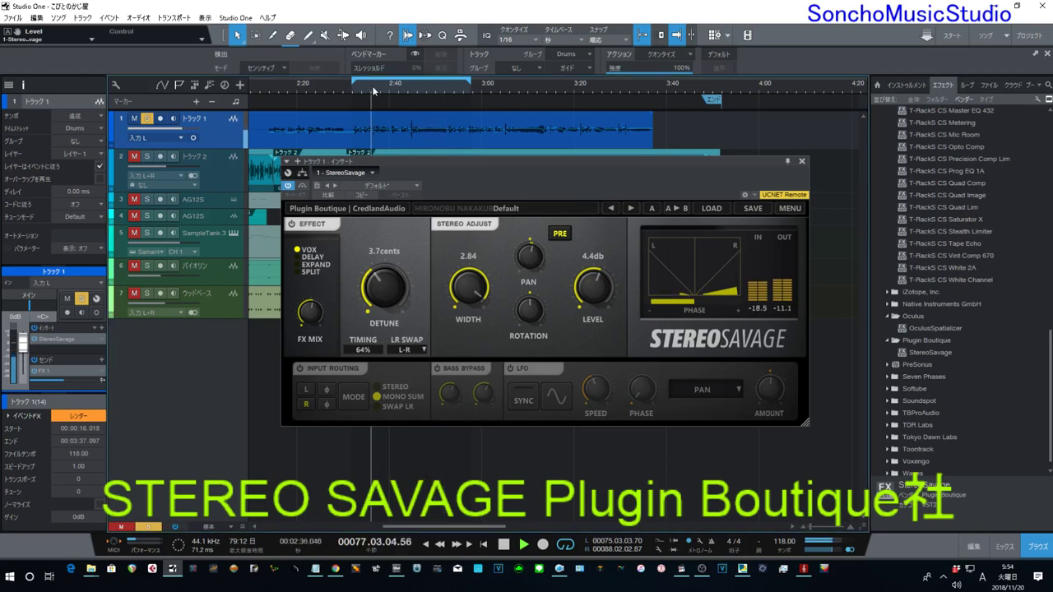
pyautogui.click(446, 368)
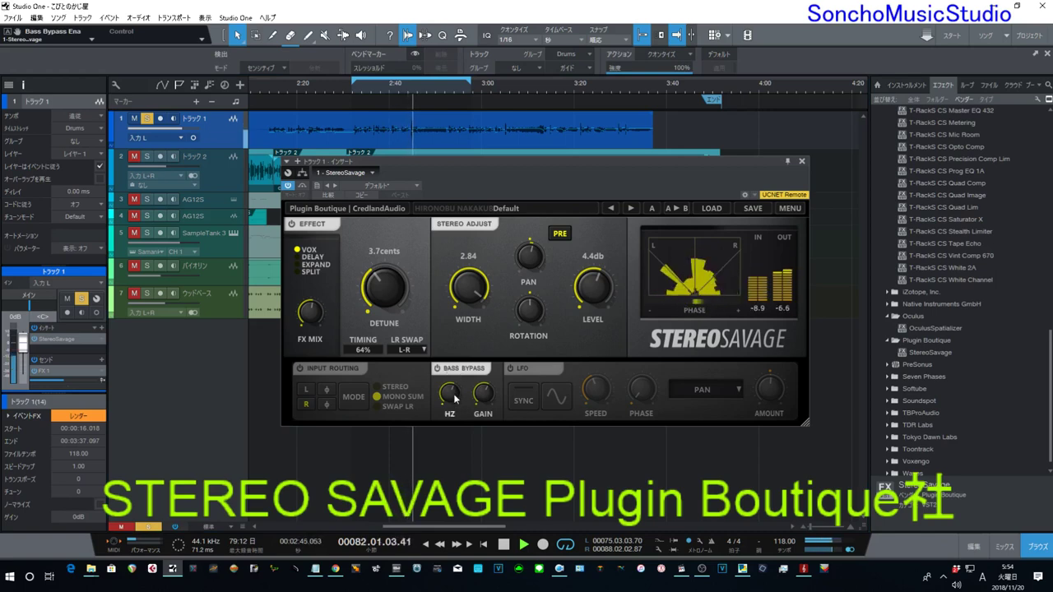
pyautogui.moveTo(455, 398); pyautogui.dragTo(452, 421)
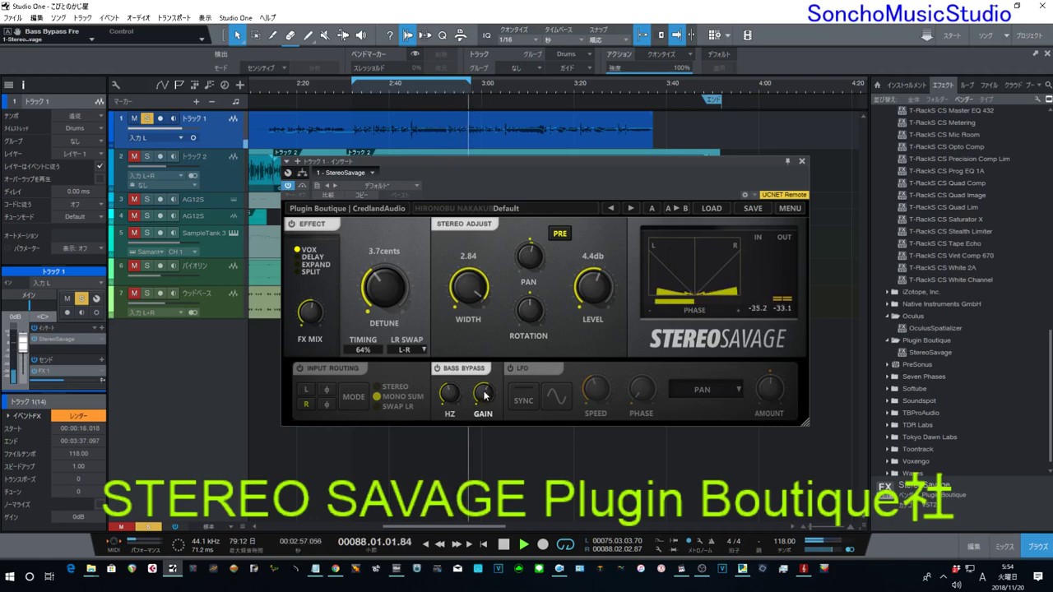
pyautogui.moveTo(484, 392); pyautogui.dragTo(504, 537)
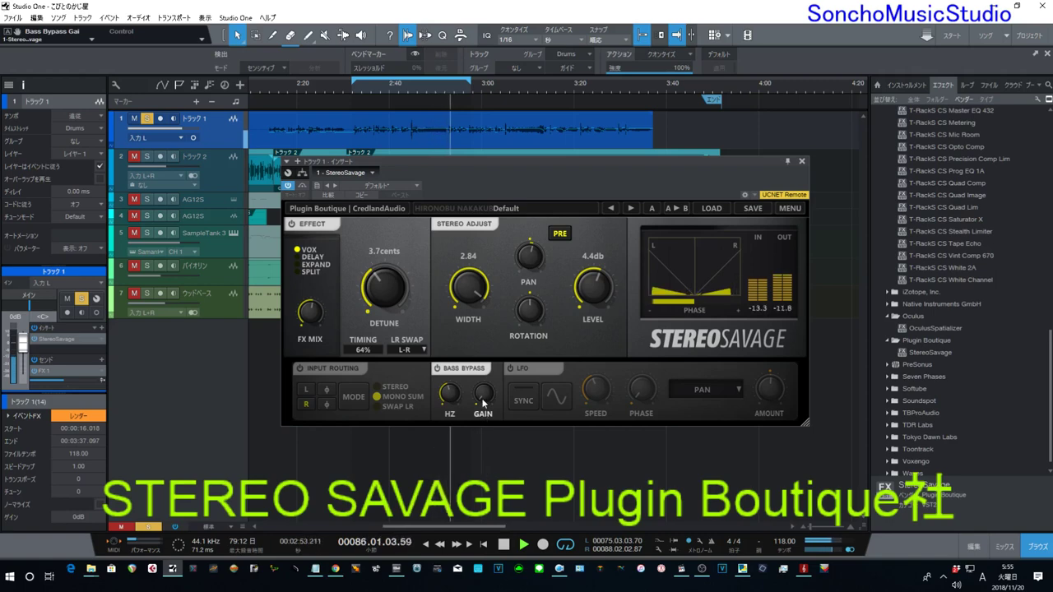
pyautogui.moveTo(483, 401); pyautogui.dragTo(506, 295)
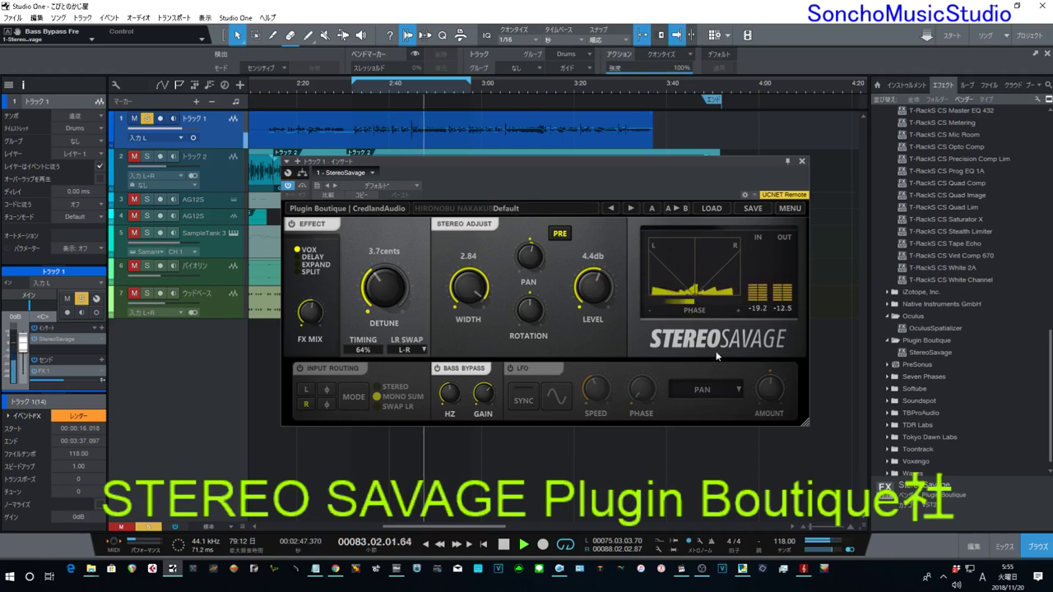
# - Try the pan LFO with Speed about 3.8 Hz, Amount 0.7 and Phase 0.4, and switch the LFO off again
pyautogui.click(551, 371)
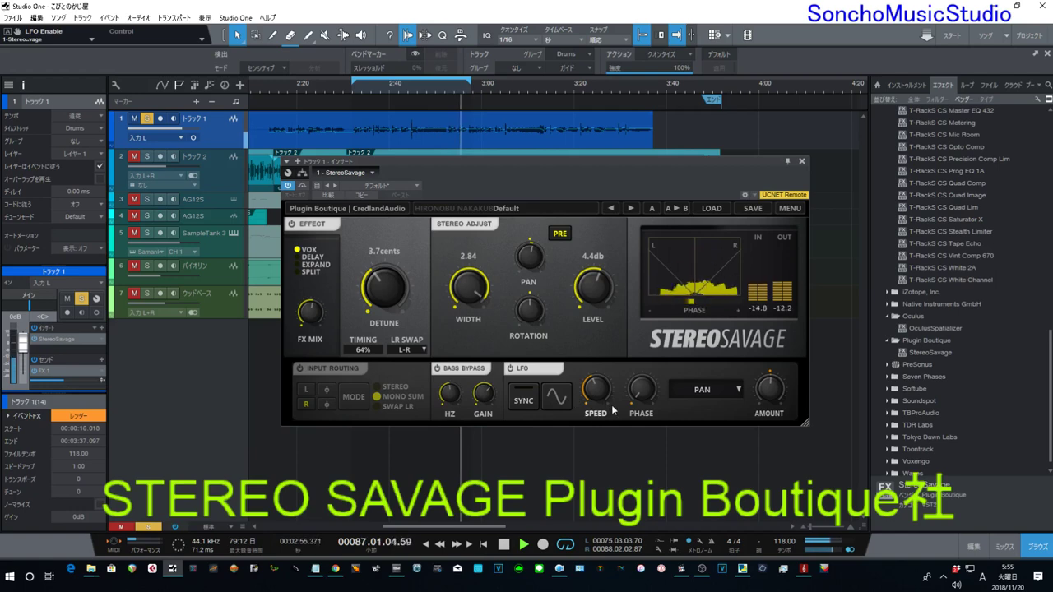
pyautogui.moveTo(596, 393)
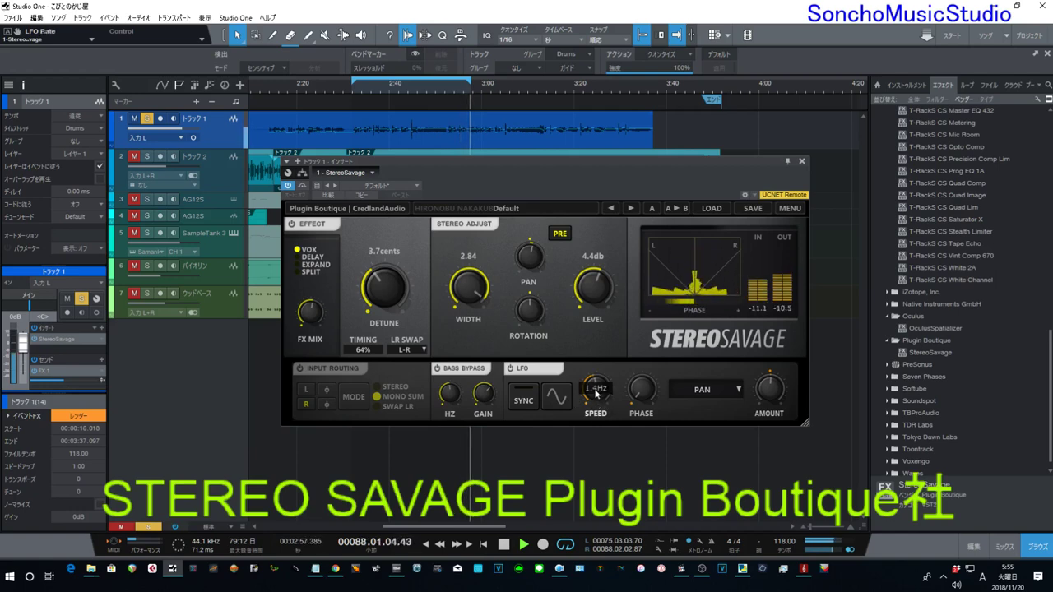
pyautogui.moveTo(596, 393); pyautogui.dragTo(611, 376)
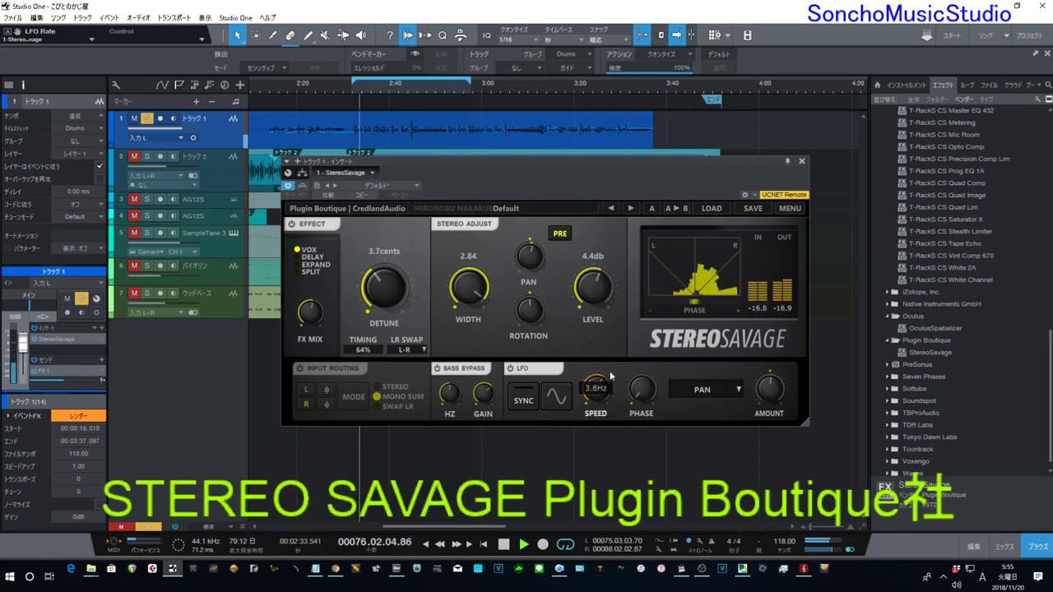
pyautogui.moveTo(771, 379)
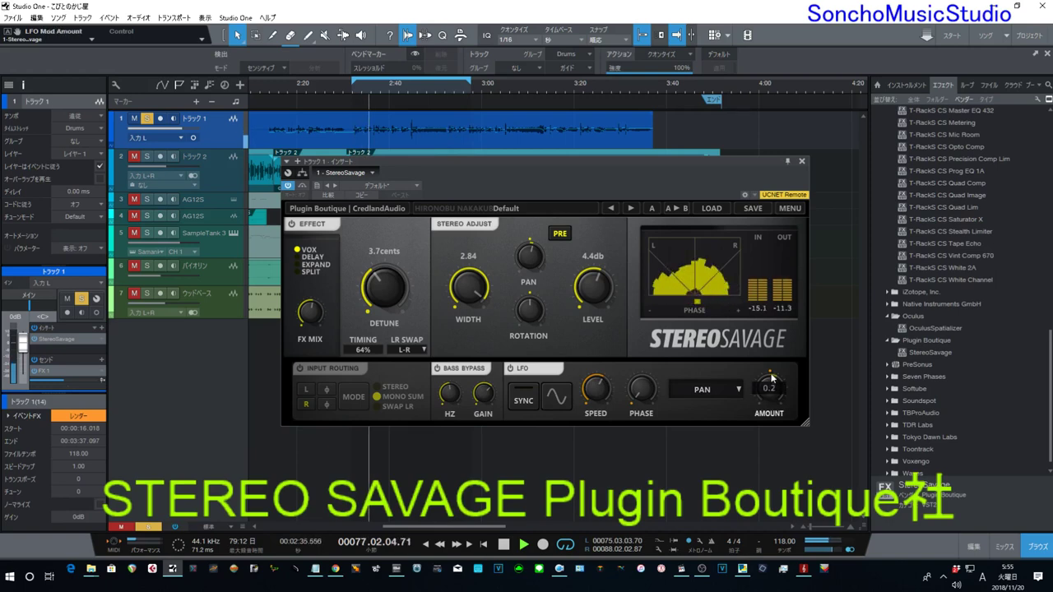
pyautogui.moveTo(771, 379); pyautogui.dragTo(785, 340)
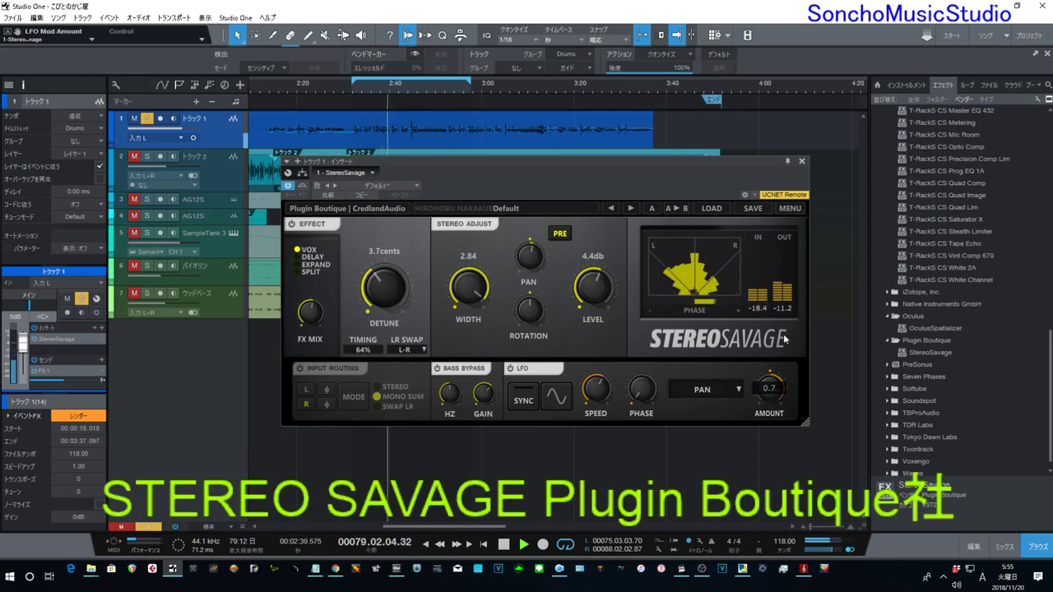
pyautogui.moveTo(644, 372)
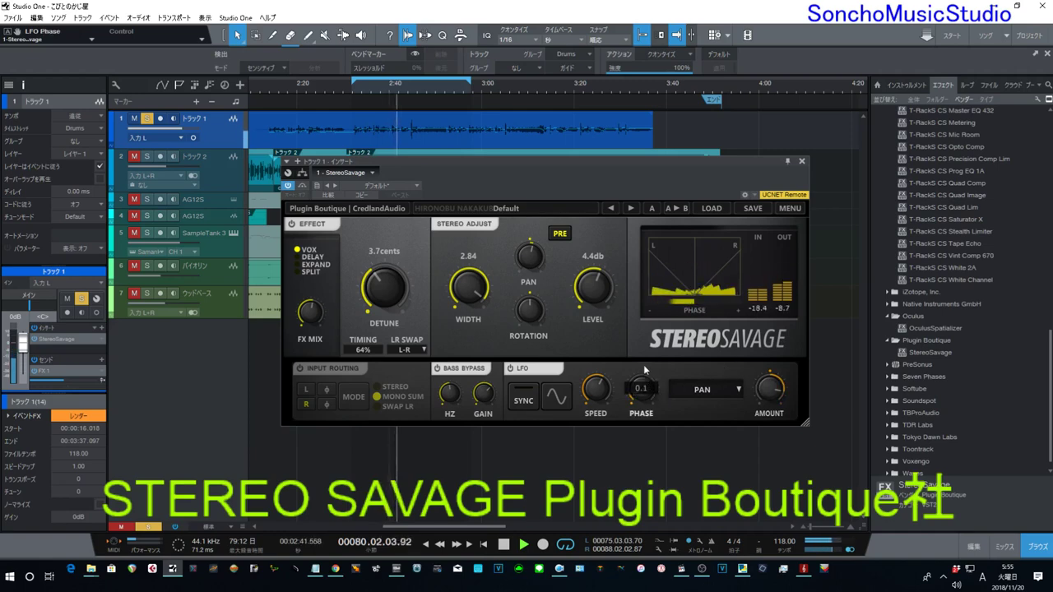
pyautogui.moveTo(644, 372); pyautogui.dragTo(656, 332)
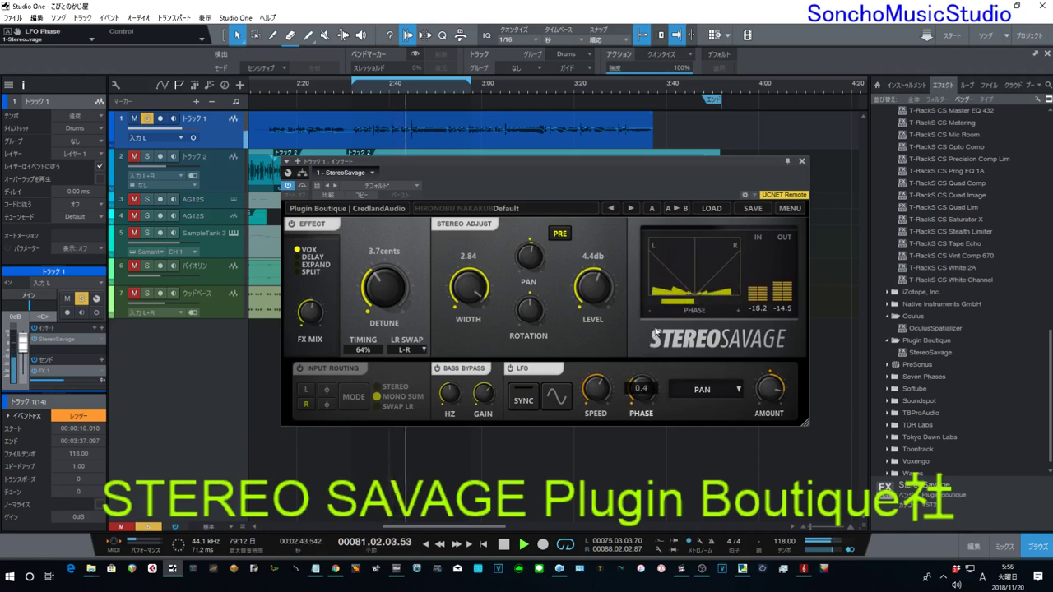
pyautogui.click(545, 369)
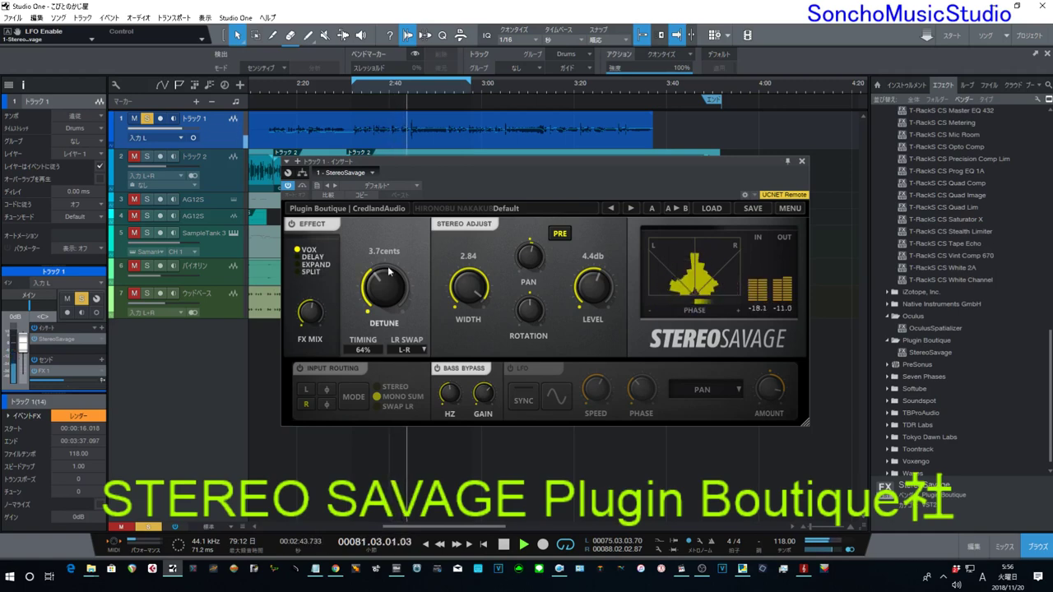
# - Audition the Delay effect with a delay time of about 18.7 ms, followed by the Expand effect
pyautogui.click(313, 258)
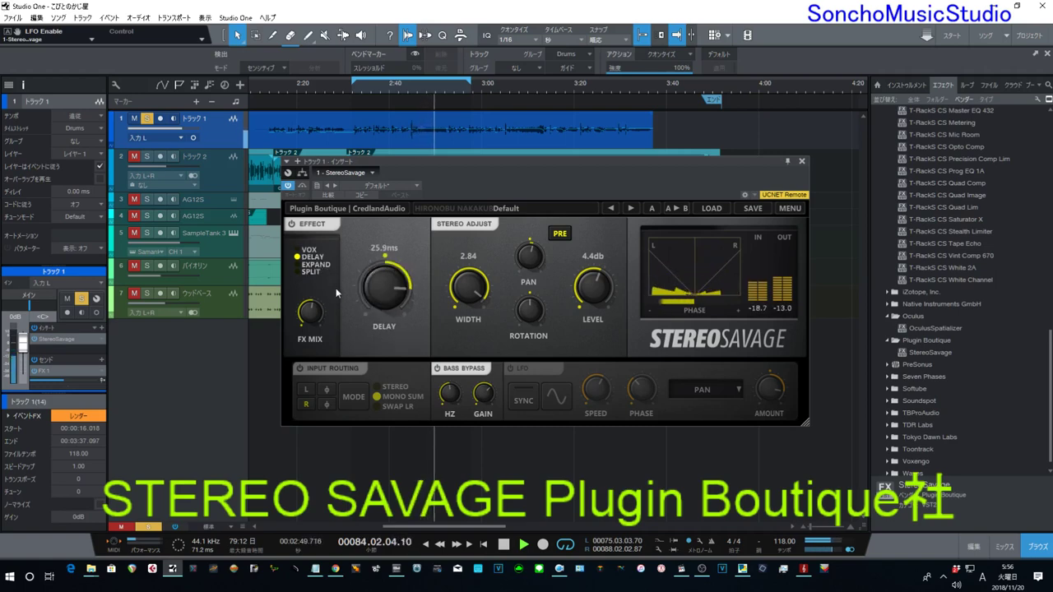
pyautogui.moveTo(367, 293); pyautogui.dragTo(362, 312)
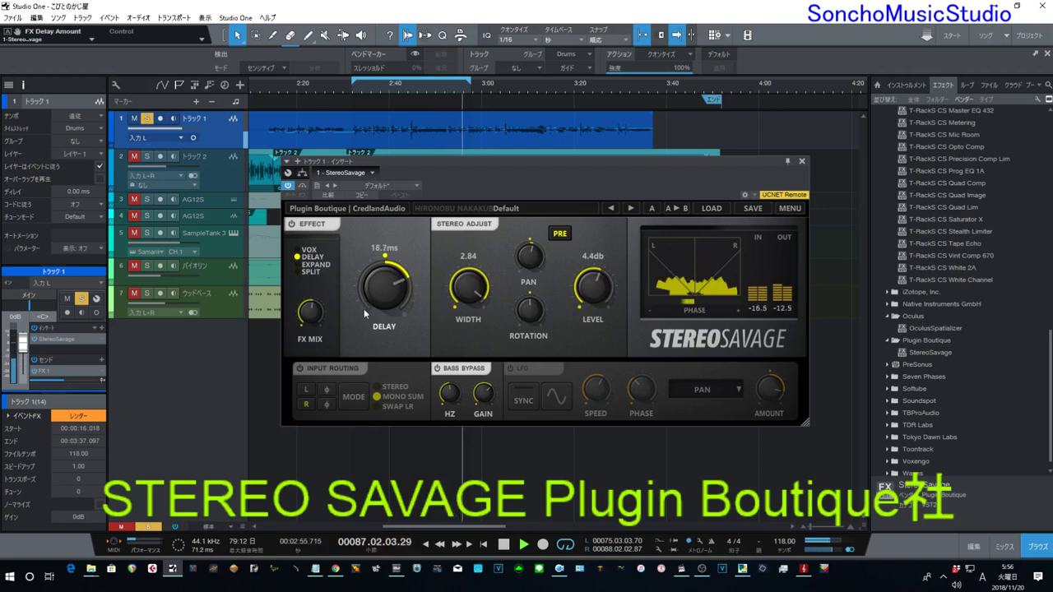
pyautogui.click(311, 264)
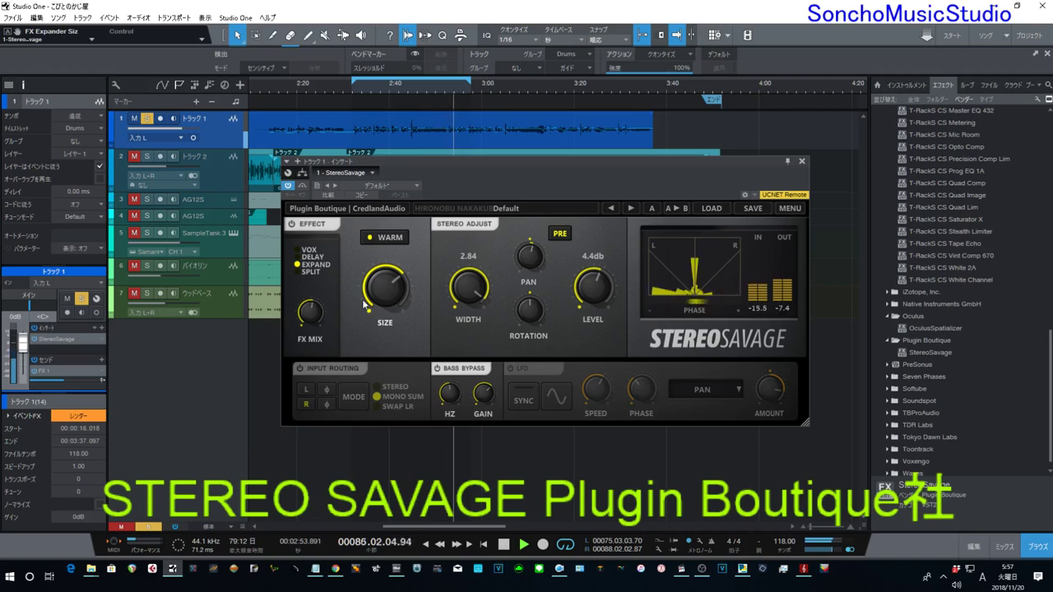
# - Switch to the Split effect with Focus at about 0.2, and set Width to about 2.53 and Level to 5.3 dB
pyautogui.click(311, 272)
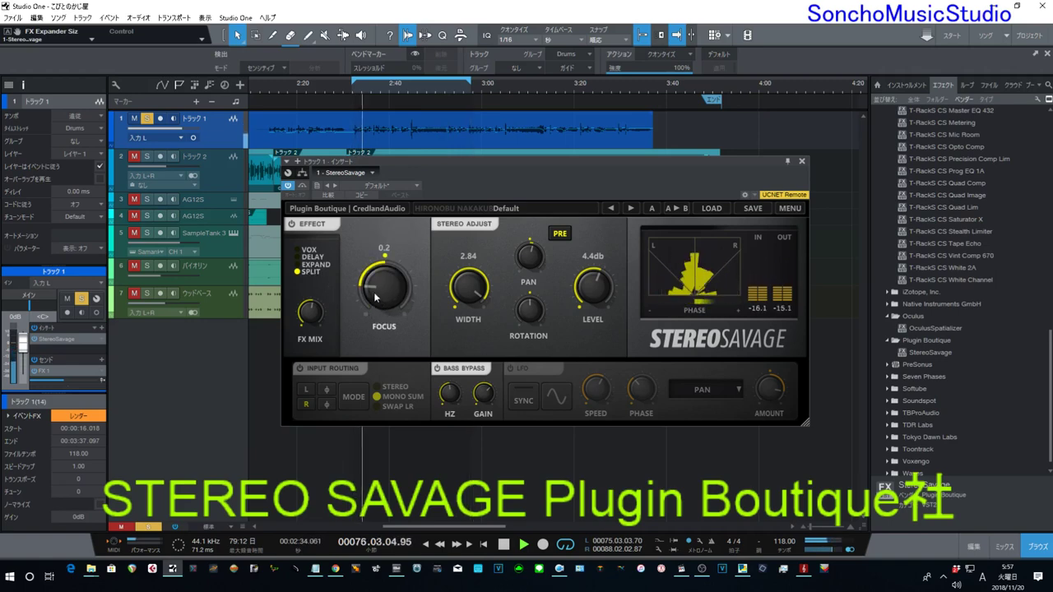
pyautogui.moveTo(374, 287)
pyautogui.mouseDown()
pyautogui.moveTo(419, 225)
pyautogui.moveTo(378, 306)
pyautogui.mouseUp()
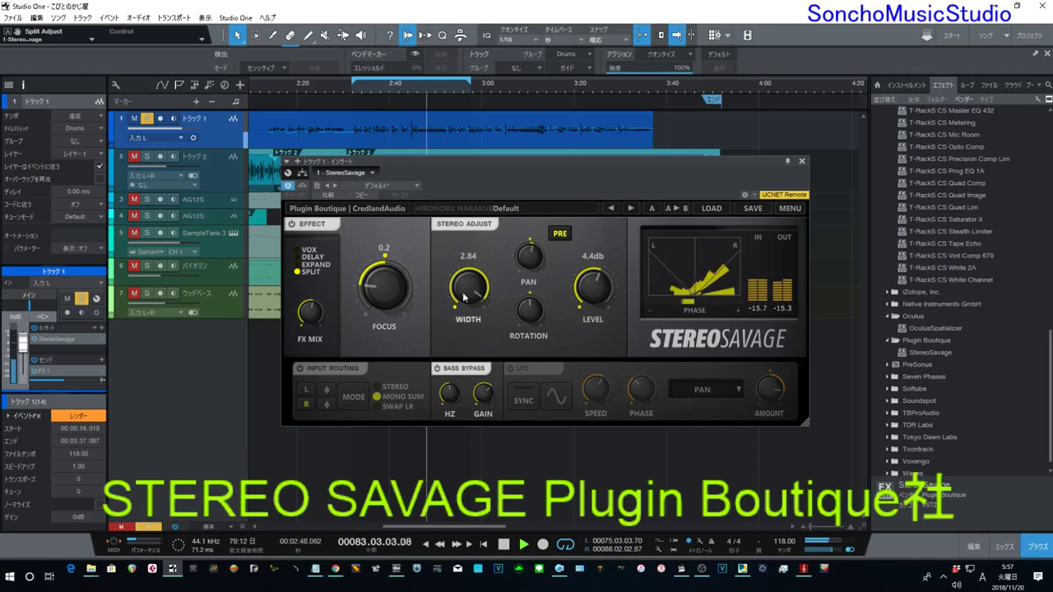
pyautogui.moveTo(467, 290); pyautogui.dragTo(451, 300)
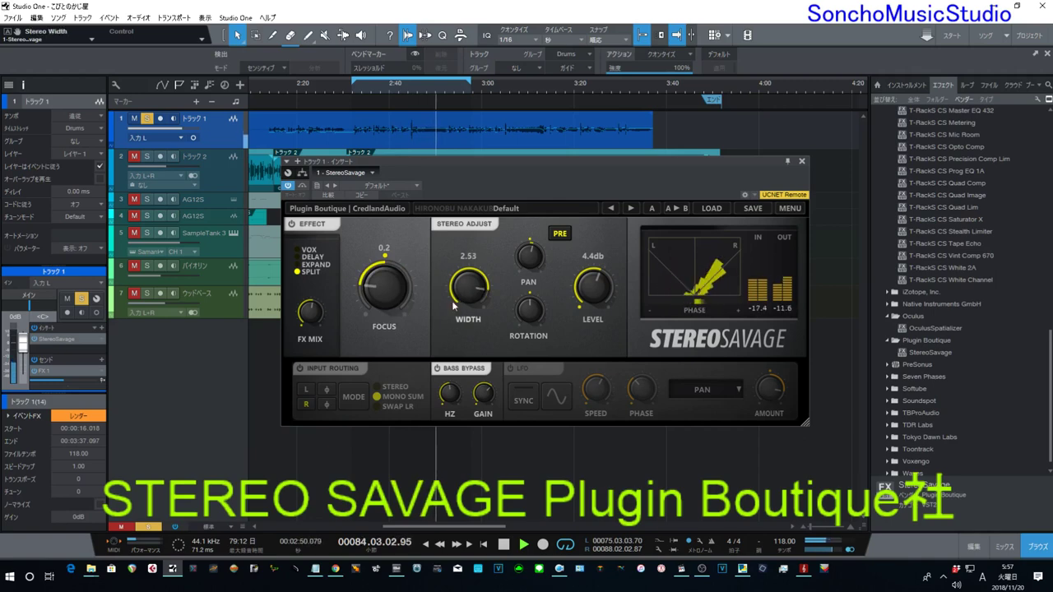
pyautogui.moveTo(581, 293); pyautogui.dragTo(583, 288)
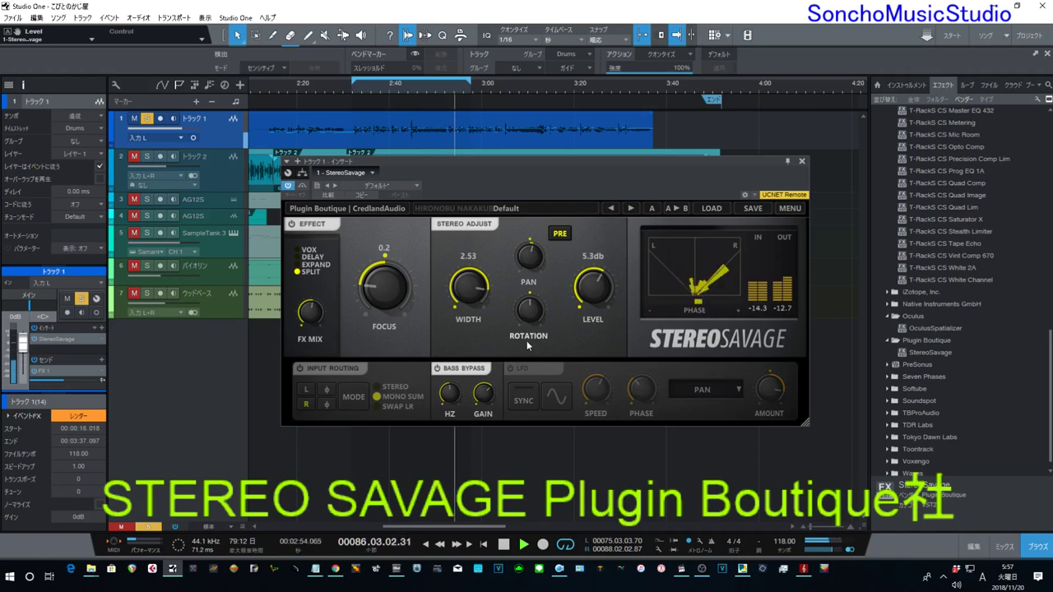
# - Turn off Bass Bypass, compare the sound with the Effect section off and on, and stop playback
pyautogui.click(439, 368)
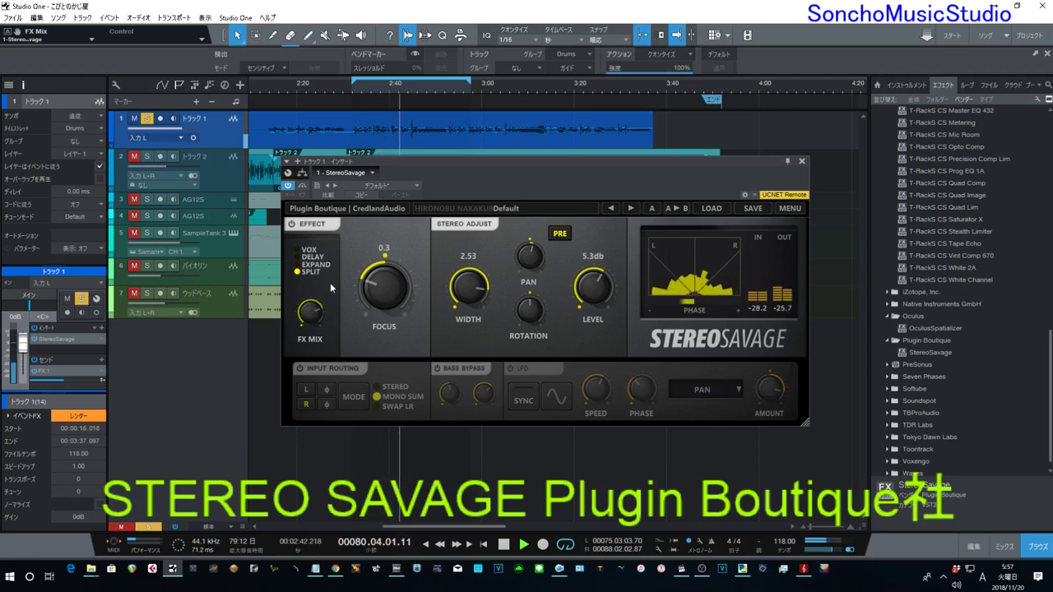
pyautogui.click(324, 228)
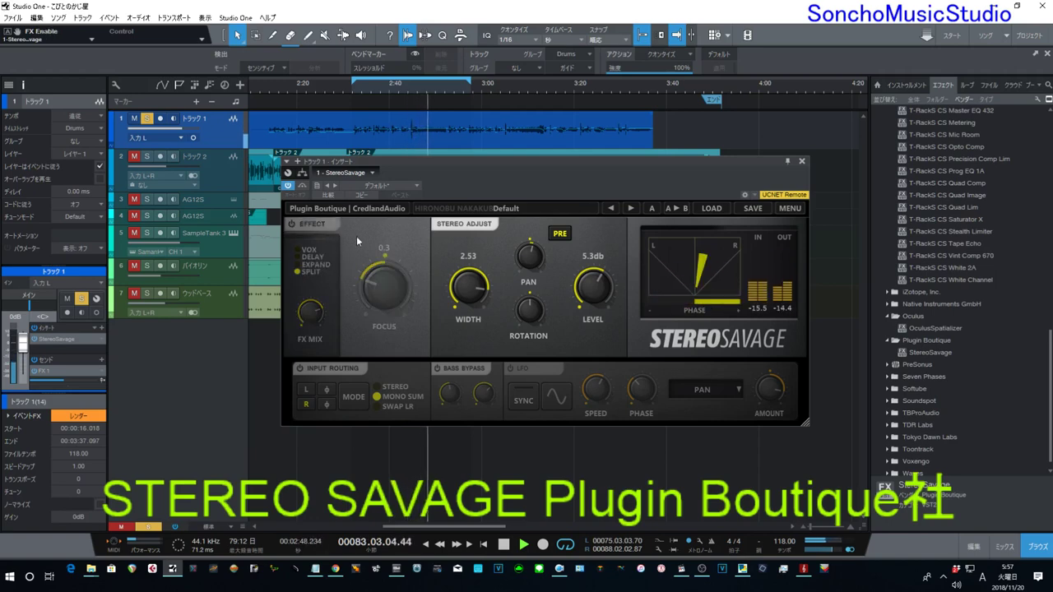
pyautogui.click(303, 224)
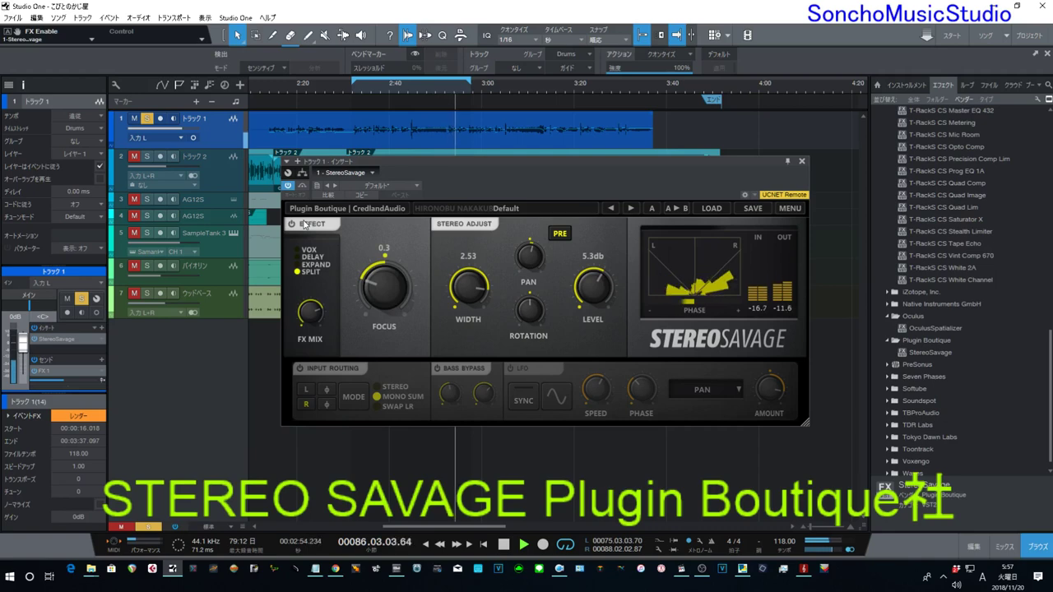
pyautogui.click(503, 549)
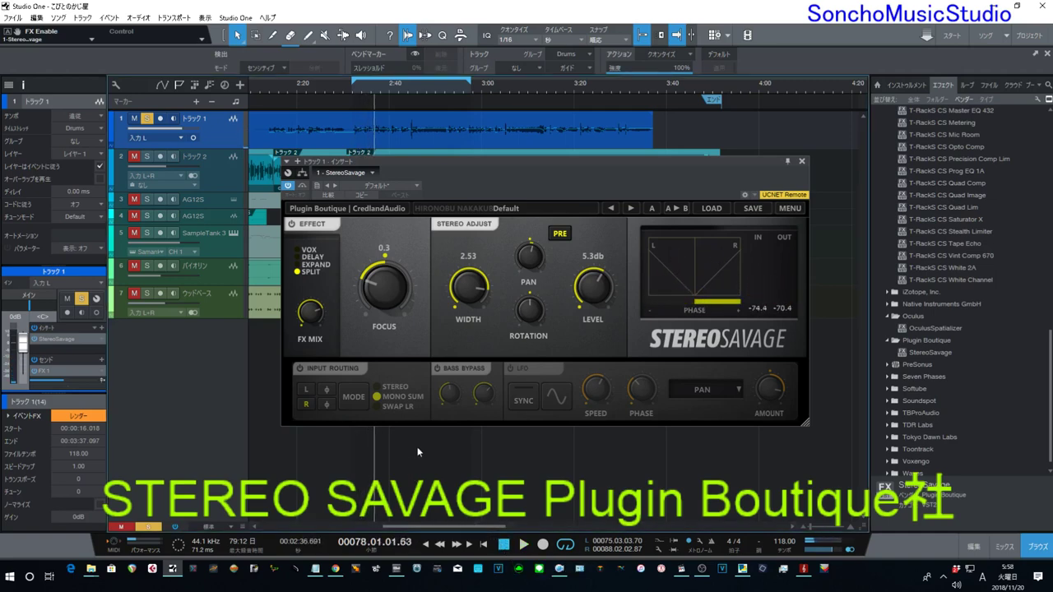